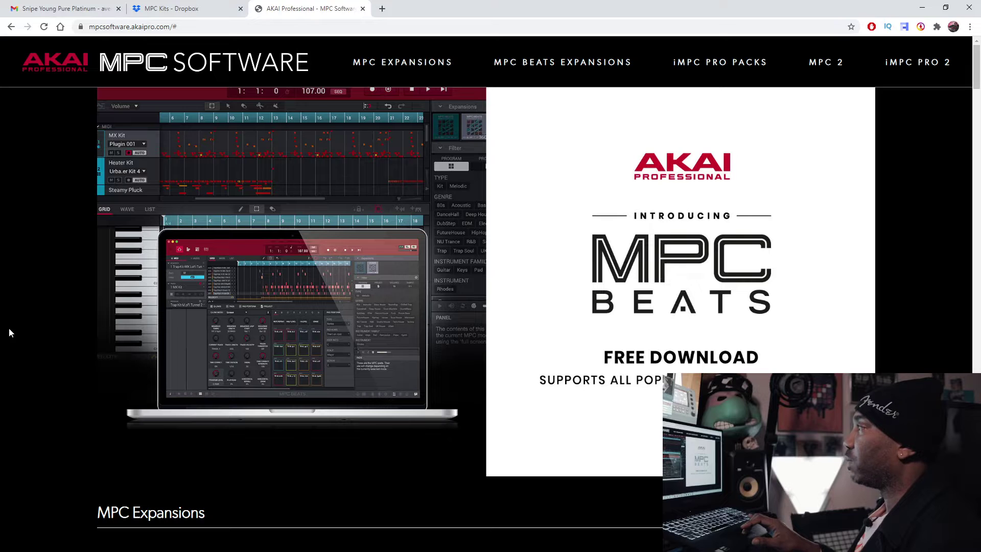
# Step: Scroll down to the MPC Expansions catalogue showing the Pure Platinum and Soulful Vocals packs
pyautogui.scroll(-2, 9, 333)
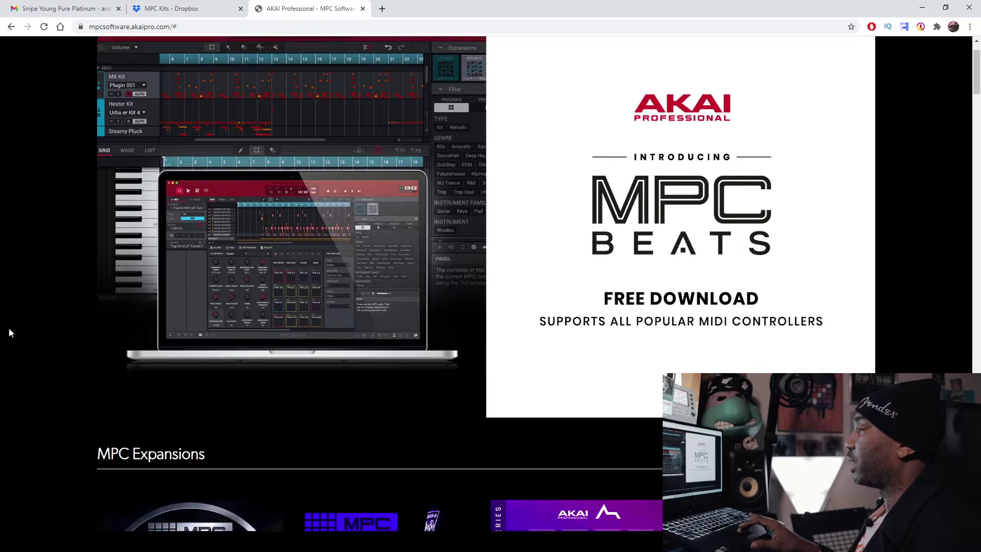
pyautogui.scroll(-4, 9, 332)
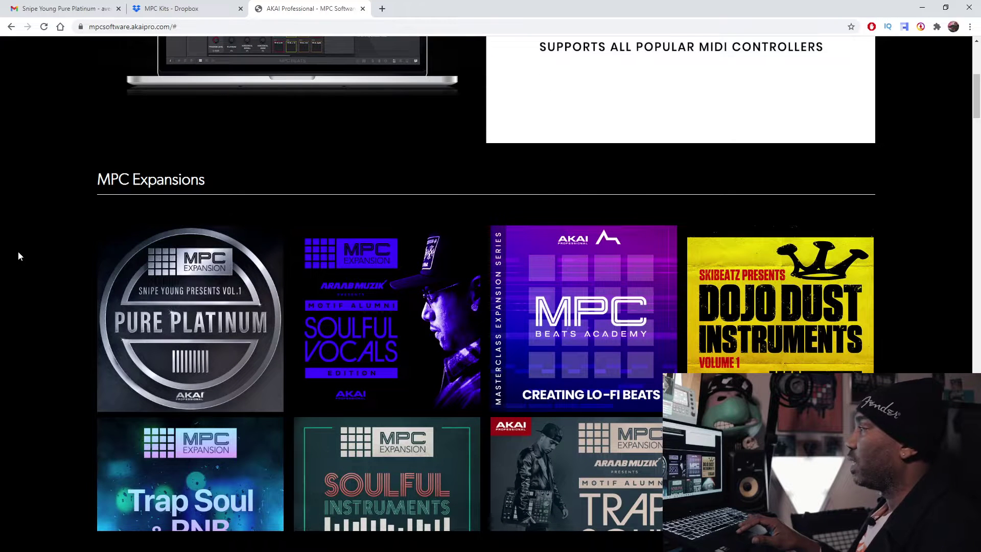
# Step: Open the Snipe Young Presents Vol.1 detail page from the Pure Platinum thumbnail and read its description
pyautogui.click(148, 386)
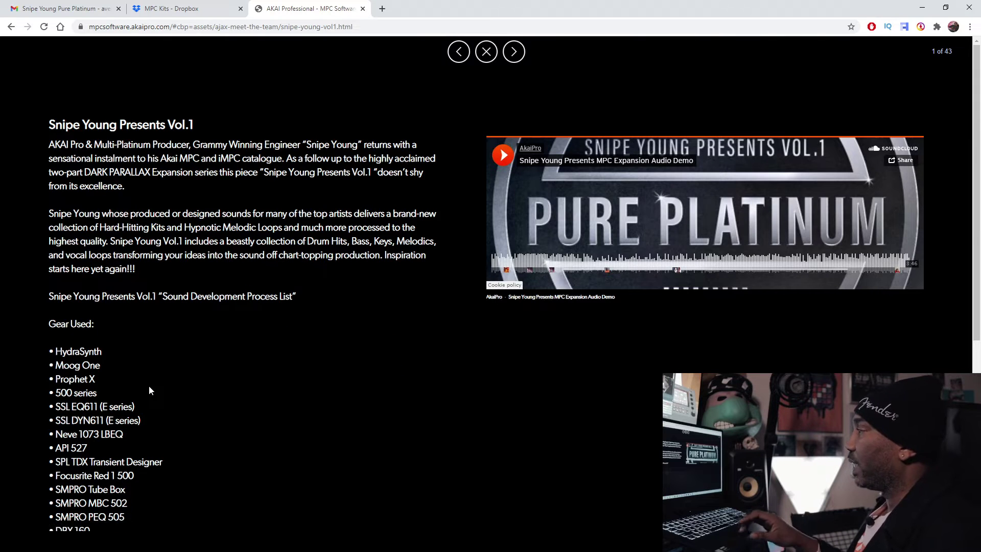
pyautogui.scroll(-1, 149, 390)
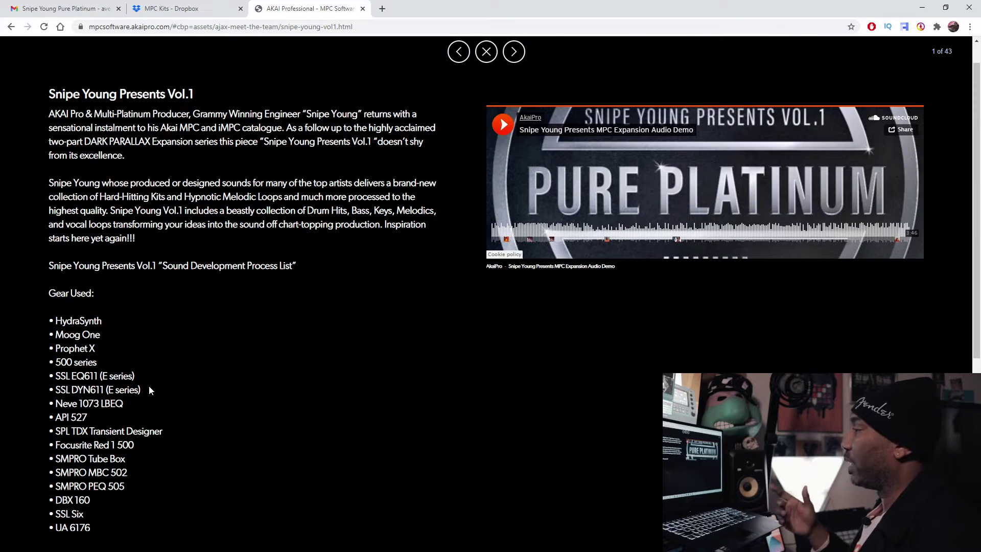
pyautogui.scroll(-1, 149, 387)
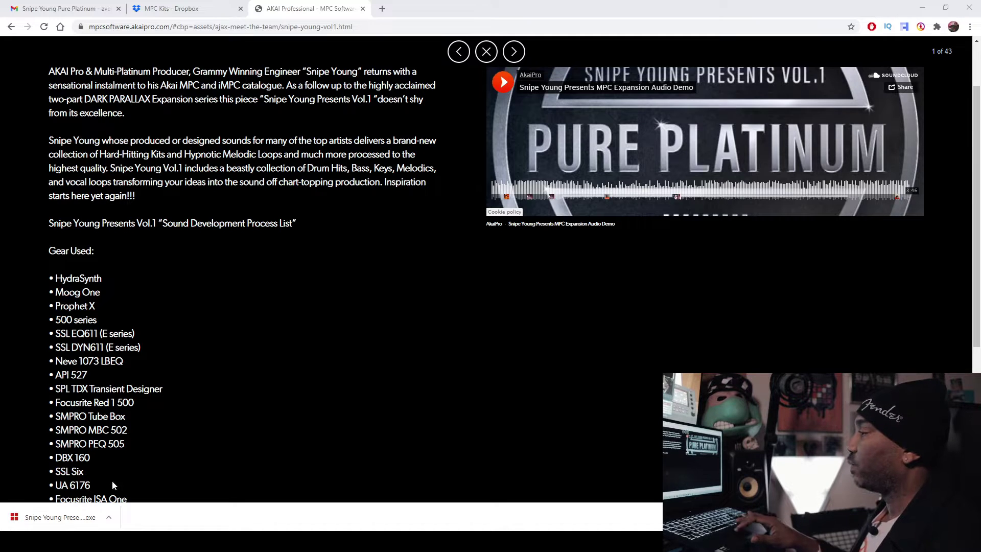
# Step: Cut the Snipe Young Presents Vol1-1.0.4 (1) installer from Downloads, then close Explorer and minimize Chrome
pyautogui.click(107, 518)
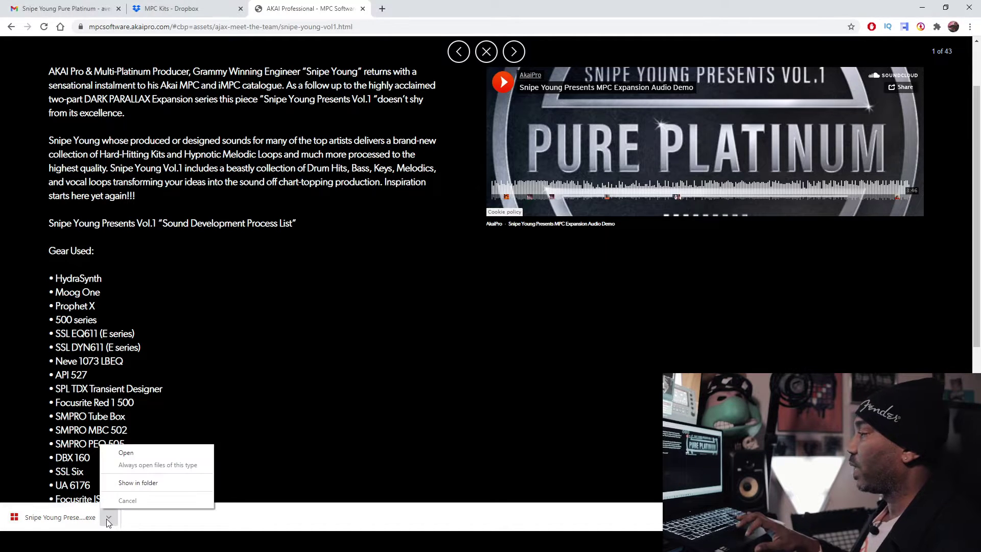
pyautogui.click(147, 482)
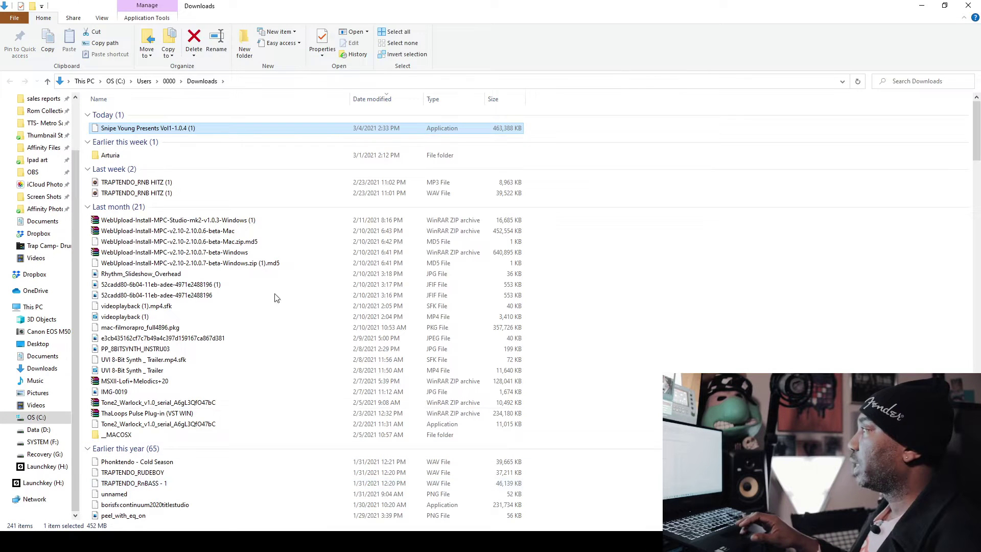
pyautogui.rightClick(178, 130)
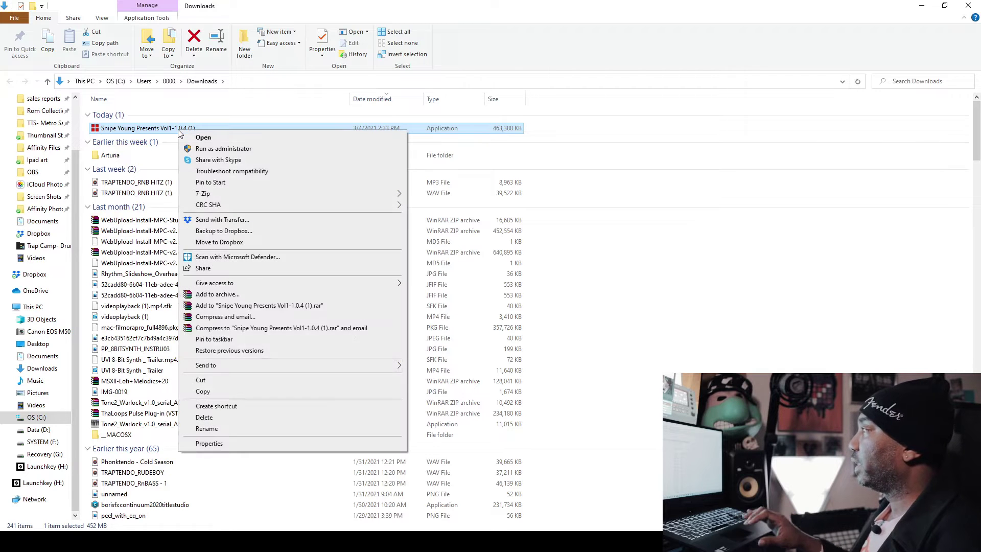
pyautogui.click(237, 382)
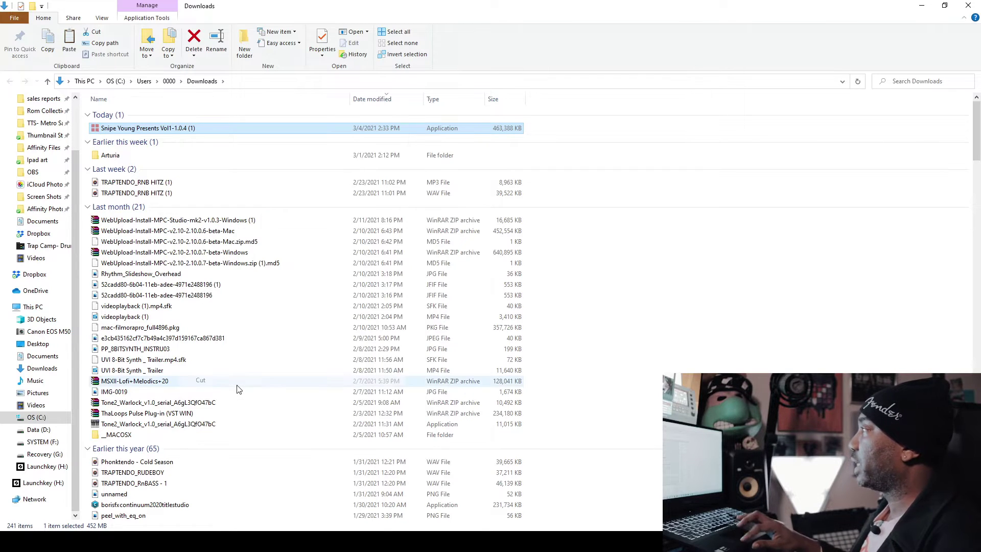
pyautogui.click(972, 6)
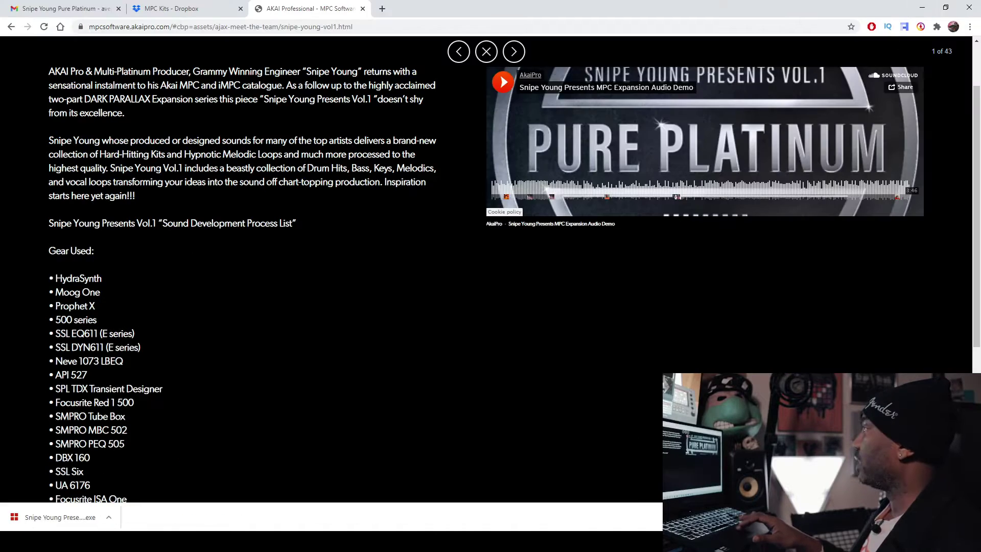
pyautogui.click(922, 8)
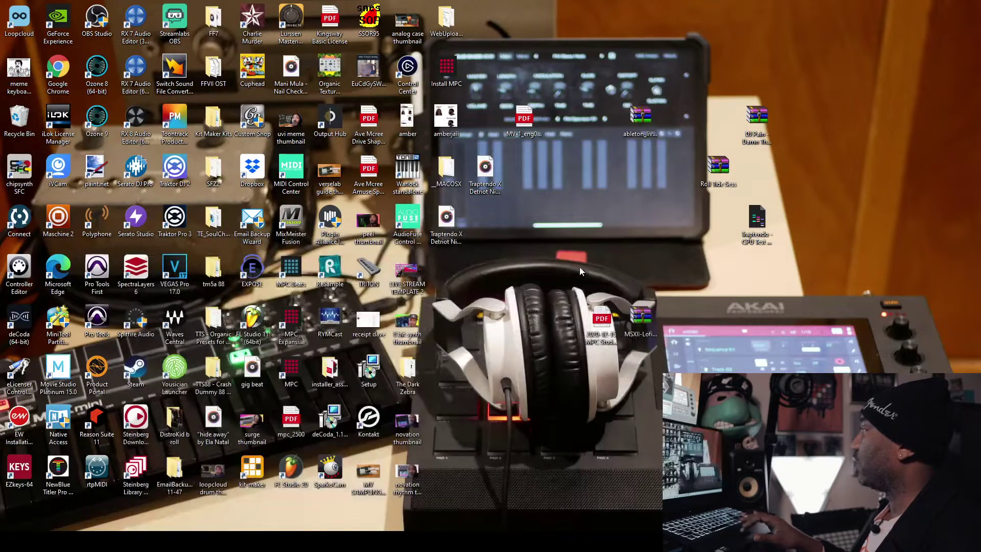
# Step: Paste the 452 MB Snipe Young Presents Vol1-1.0.4 (1) installer onto the desktop
pyautogui.rightClick(581, 220)
pyautogui.click(597, 267)
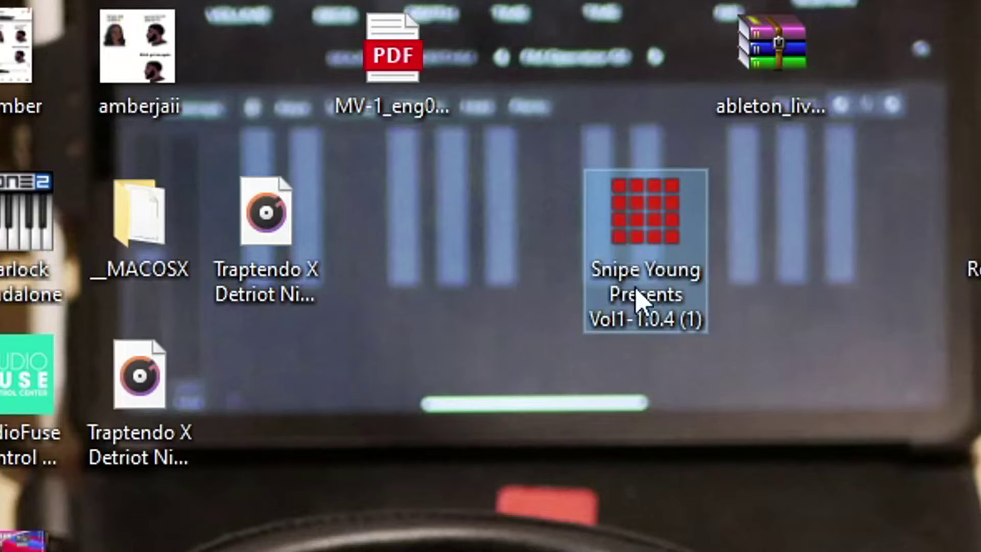
# Step: Run the Snipe Young Presents Vol1 setup, accept the license agreement, and complete the installation
pyautogui.doubleClick(633, 243)
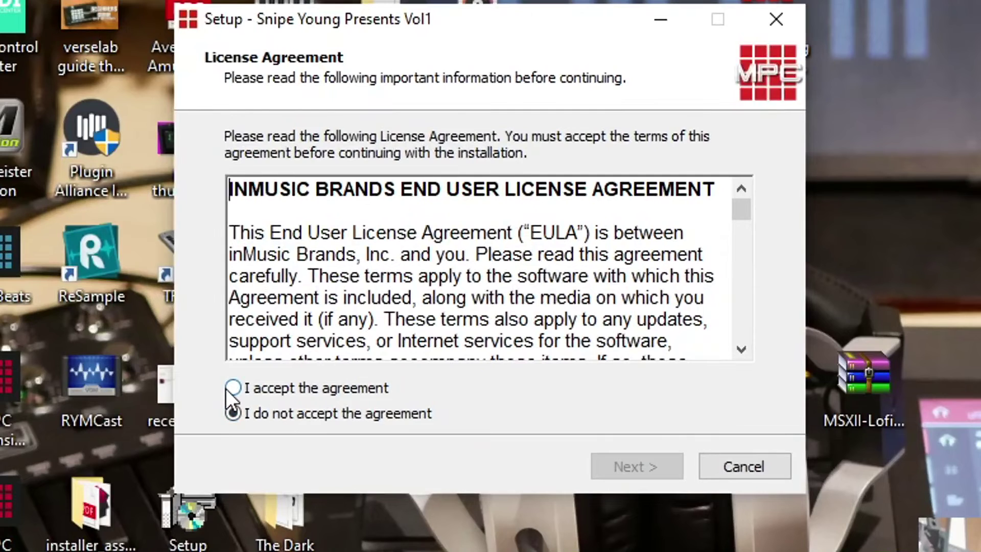
pyautogui.click(232, 388)
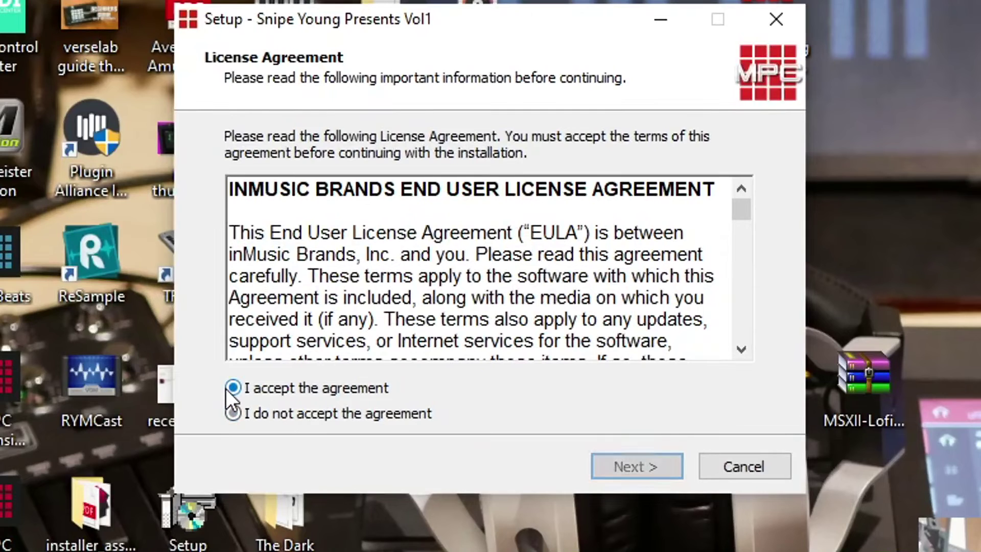
pyautogui.click(656, 470)
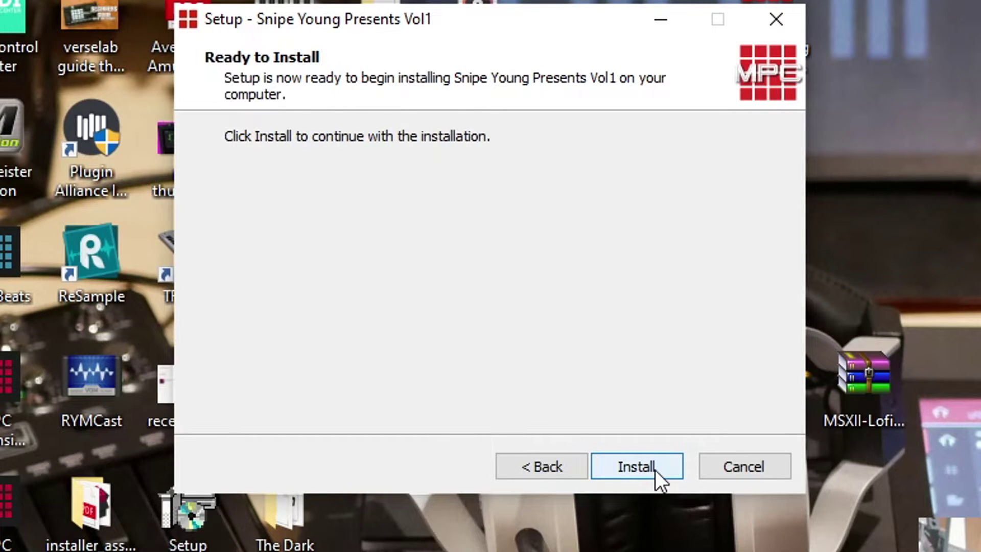
pyautogui.click(655, 470)
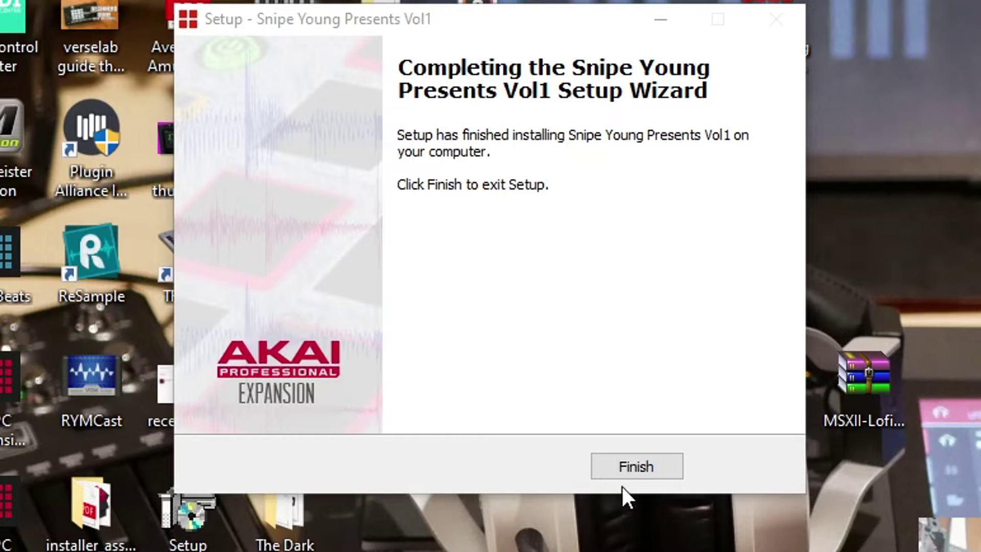
pyautogui.click(629, 463)
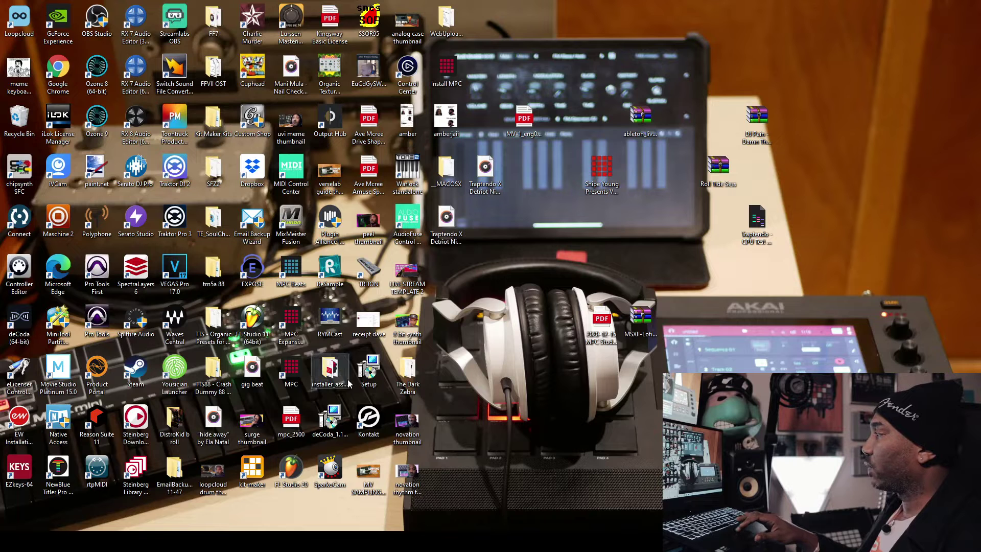
# Step: Launch MPC Software, filter to the new expansion, and preview the Aerial 95, Aqua Falls 127 and Belgium Skyy 123 kits
pyautogui.doubleClick(292, 373)
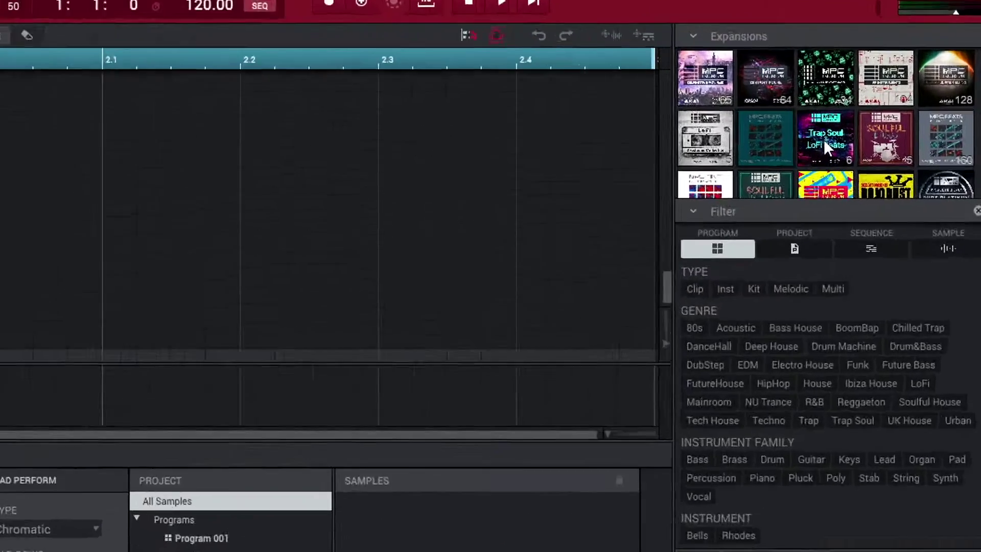
pyautogui.scroll(-2, 888, 109)
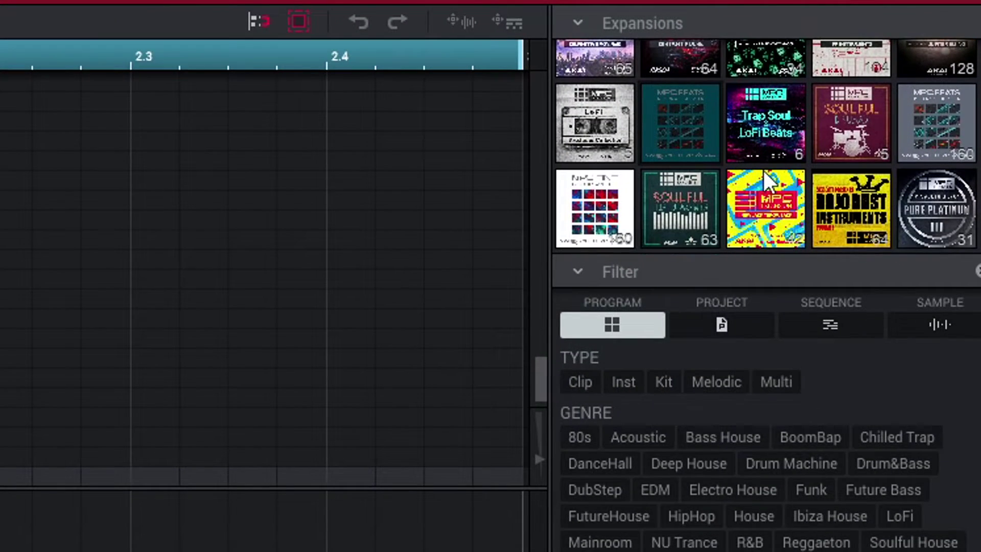
pyautogui.click(936, 217)
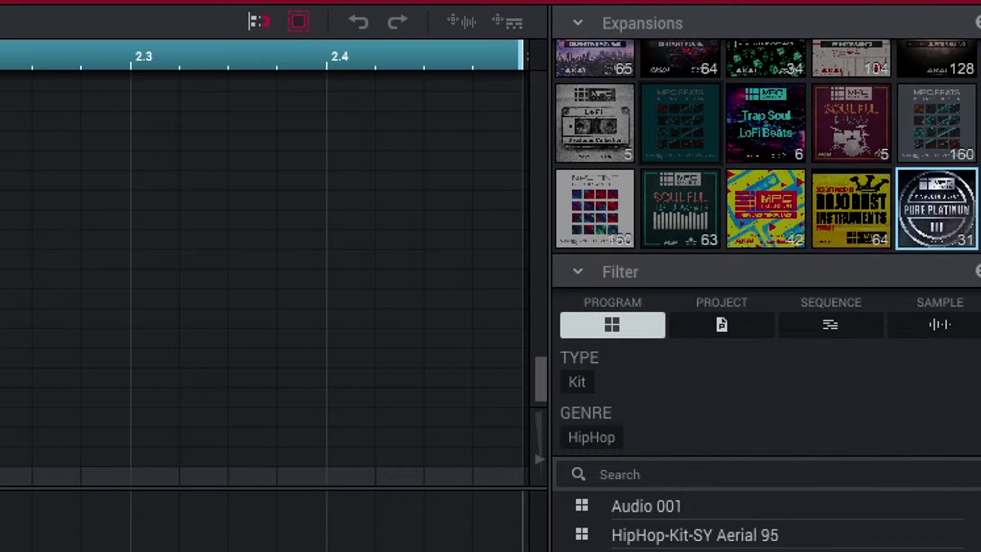
pyautogui.click(722, 535)
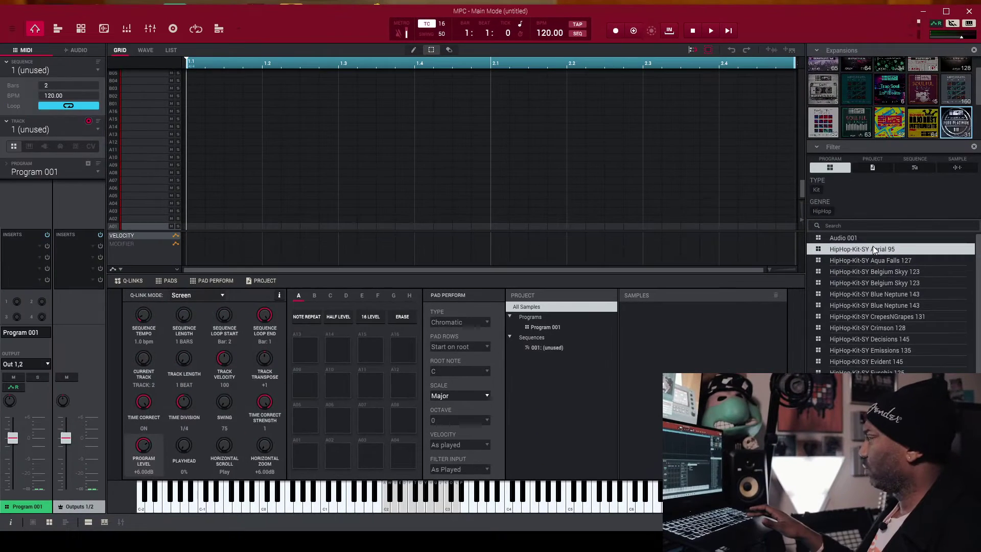
pyautogui.press('Down')
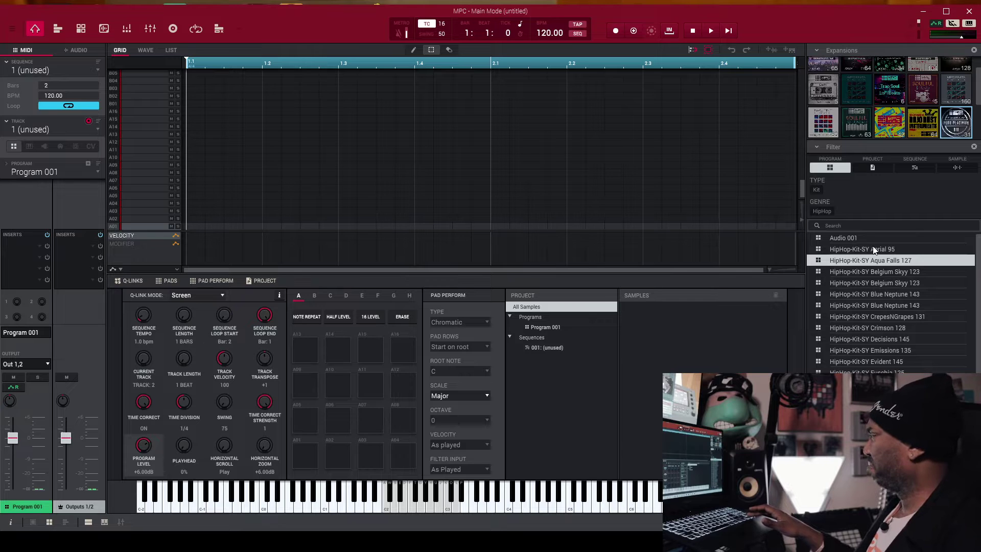
pyautogui.press('Down')
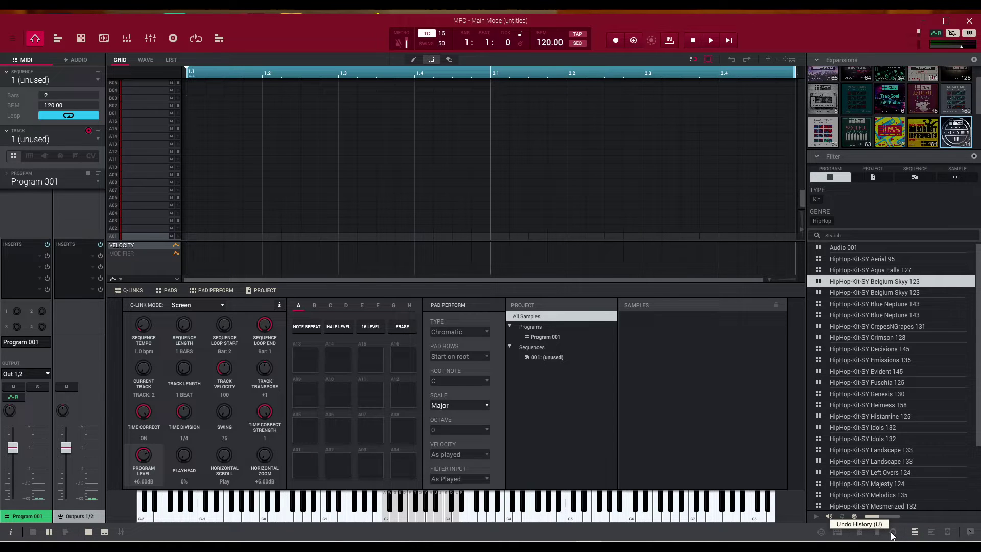
# Step: Check the Expansion and File Browsers, then return to the Media Browser's HipHop-Kit-SY list
pyautogui.click(935, 532)
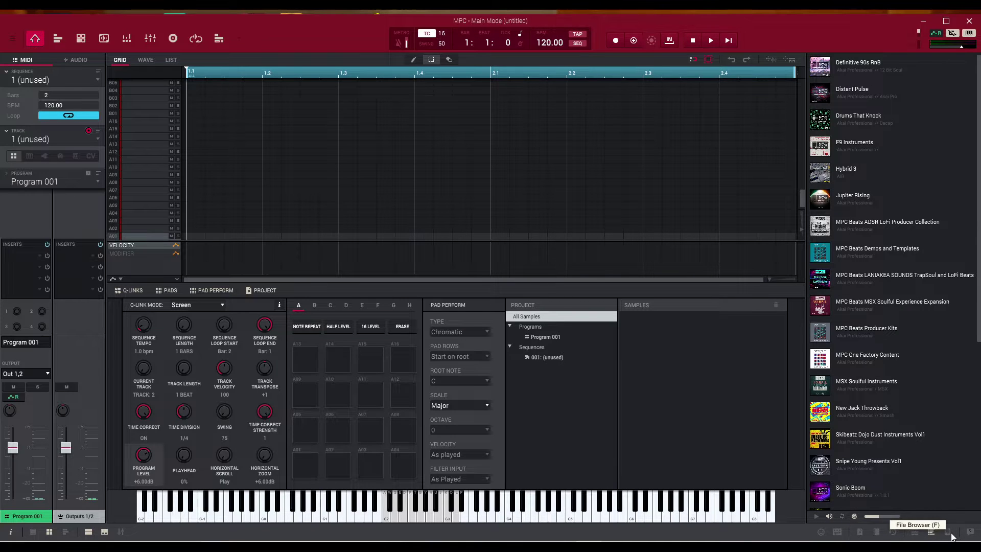
pyautogui.click(951, 536)
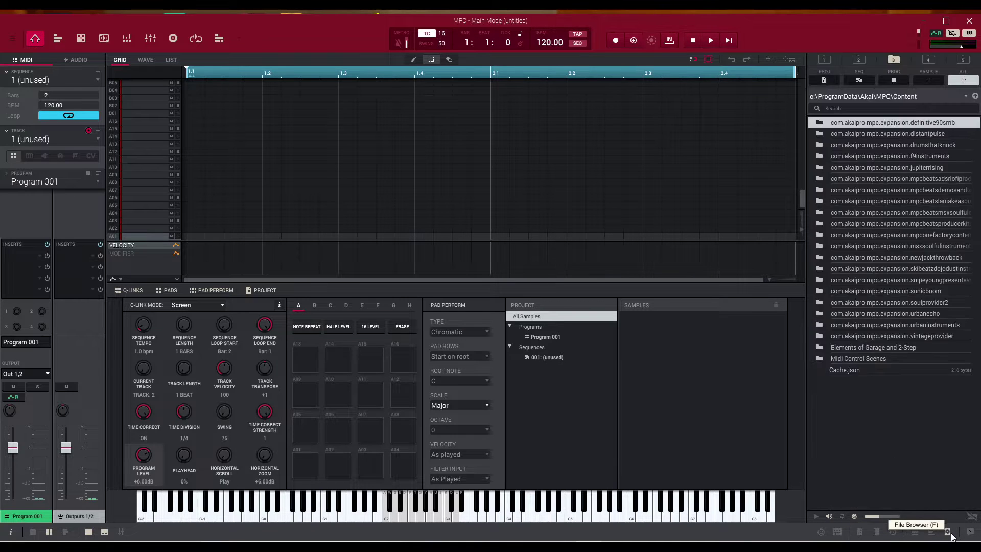
pyautogui.click(914, 535)
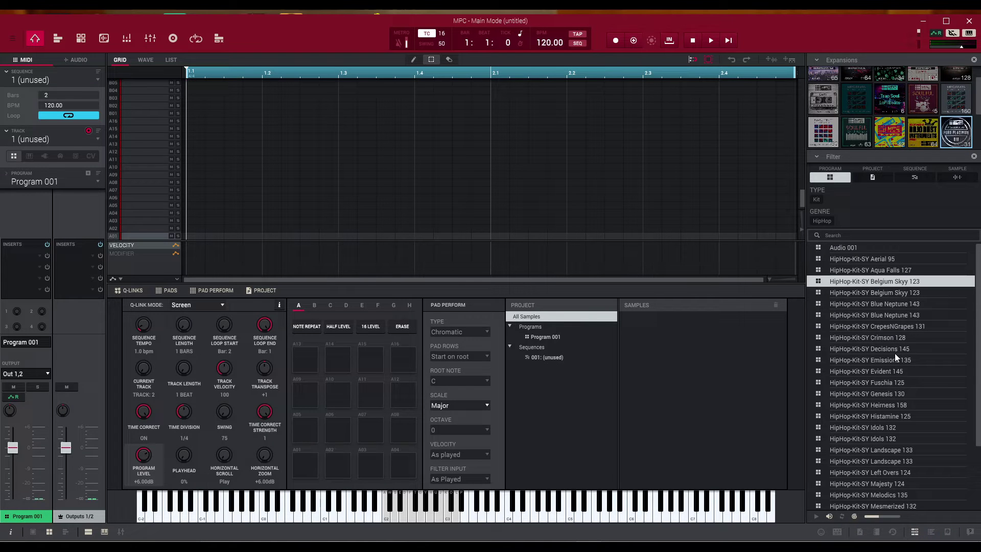
pyautogui.scroll(-3, 892, 99)
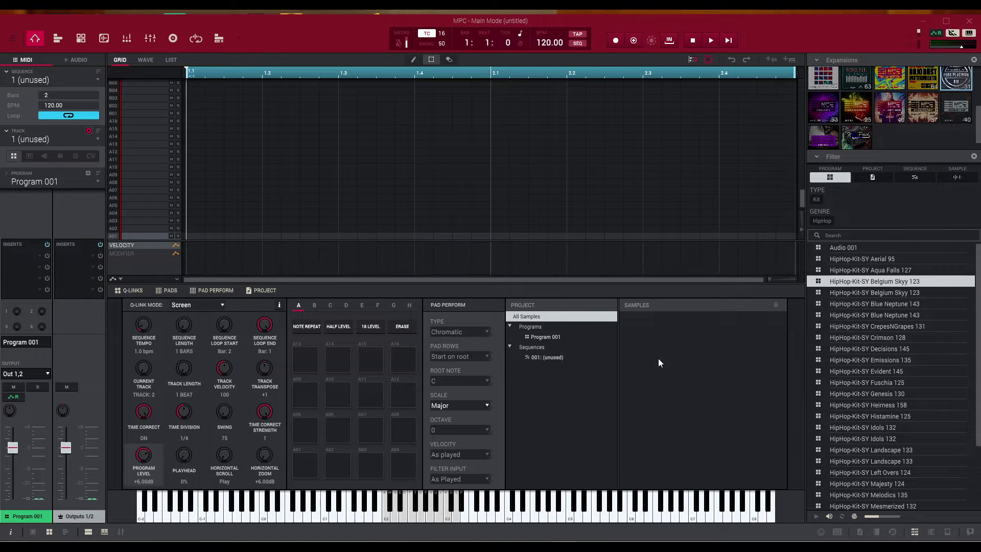
# Step: Load HipHop-Kit-SY Aqua Falls 127 as Track 01's program, filling the pads with its drums
pyautogui.doubleClick(891, 269)
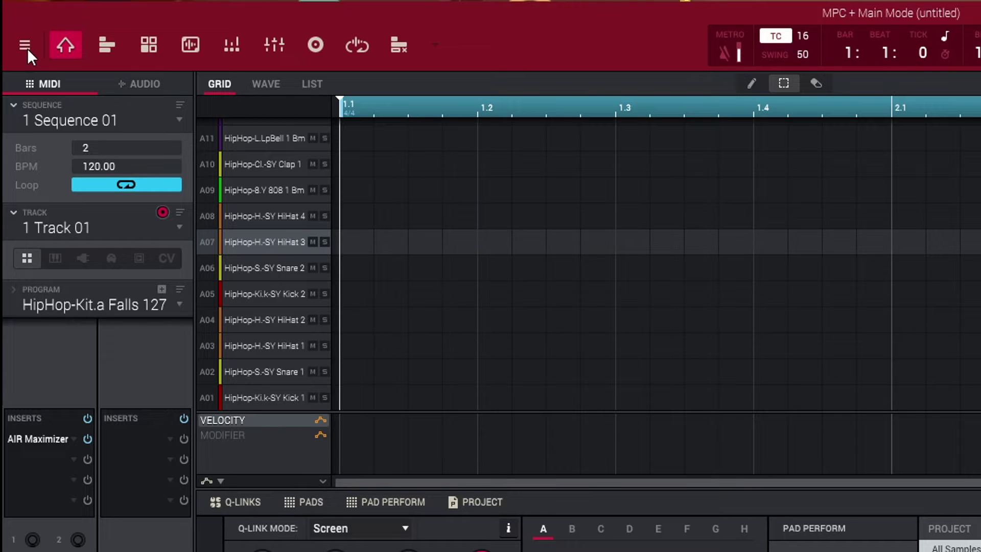
pyautogui.click(26, 46)
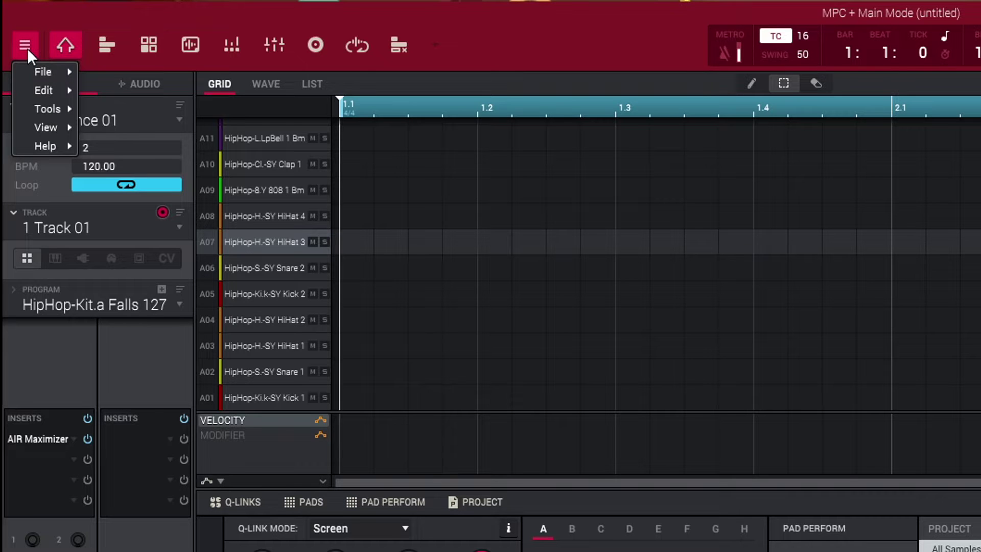
# Step: Export Snipe Young Presents Vol1 via File > Export > Expansion to the Removable Drive
pyautogui.moveTo(49, 79)
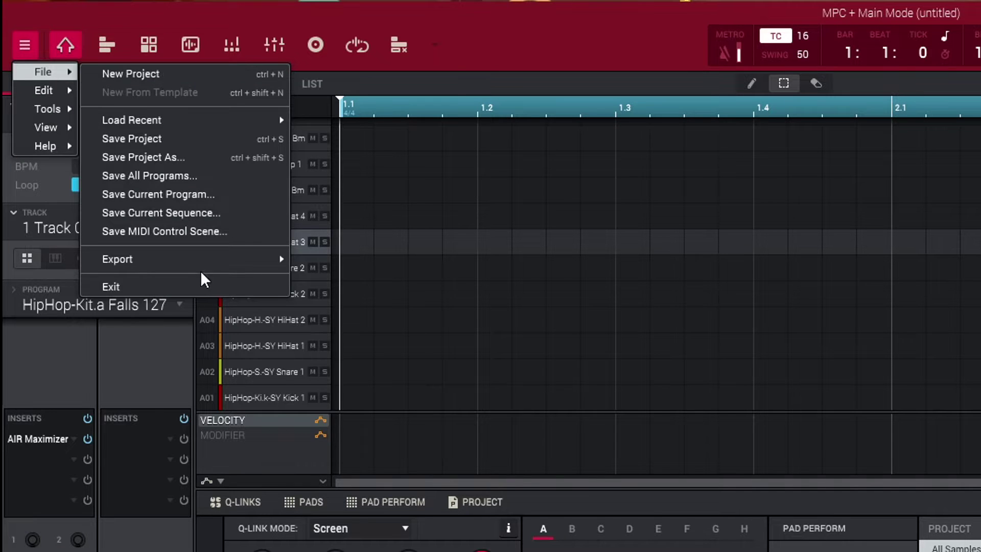
pyautogui.moveTo(244, 262)
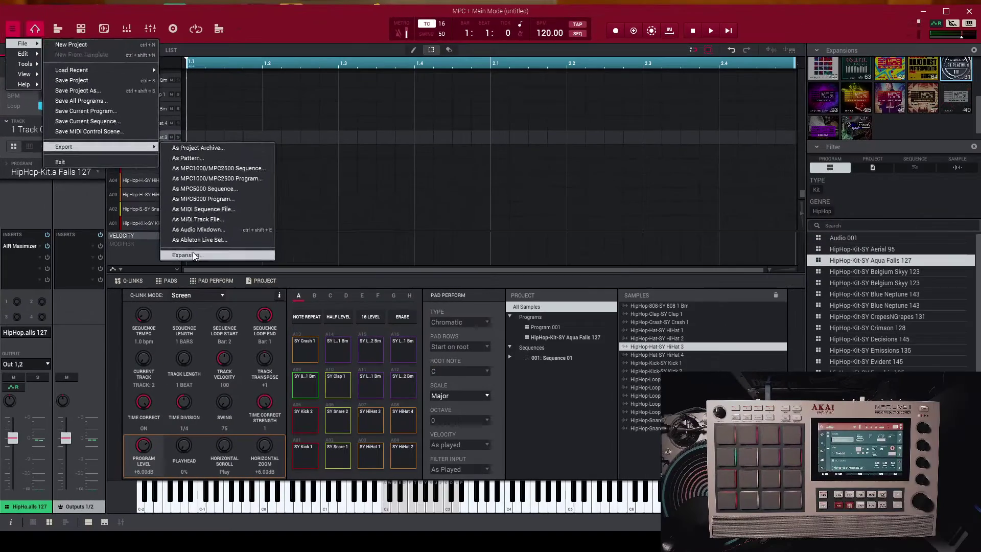
pyautogui.click(343, 455)
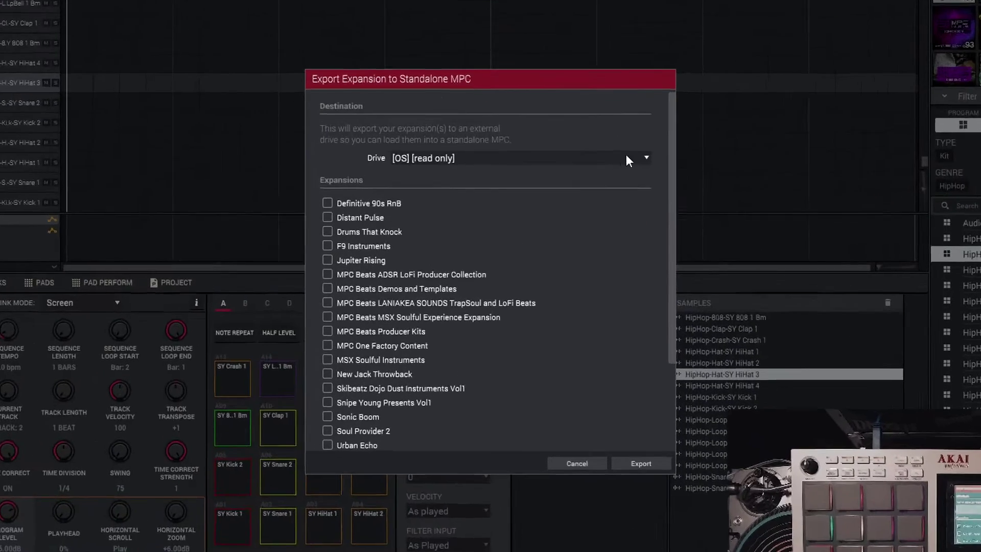
pyautogui.click(589, 192)
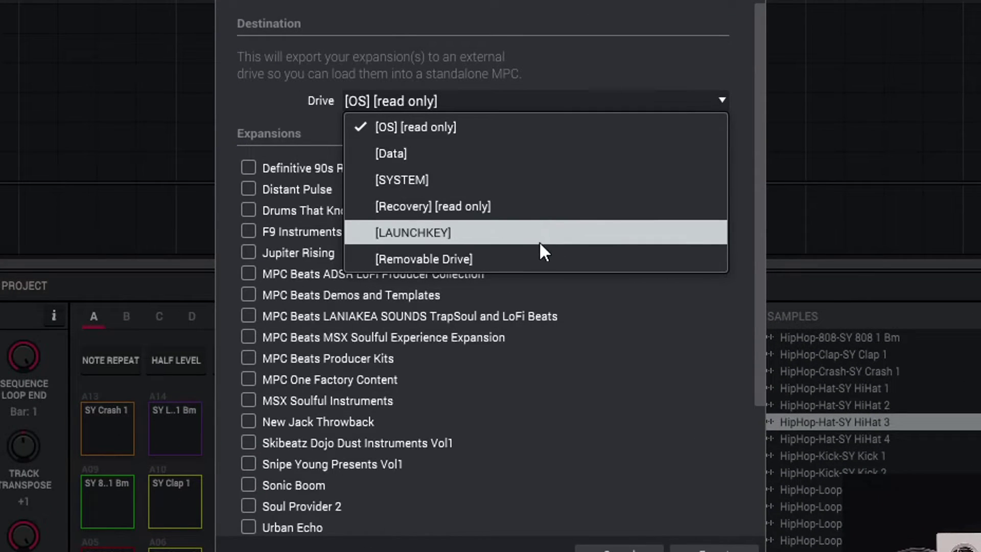
pyautogui.click(537, 255)
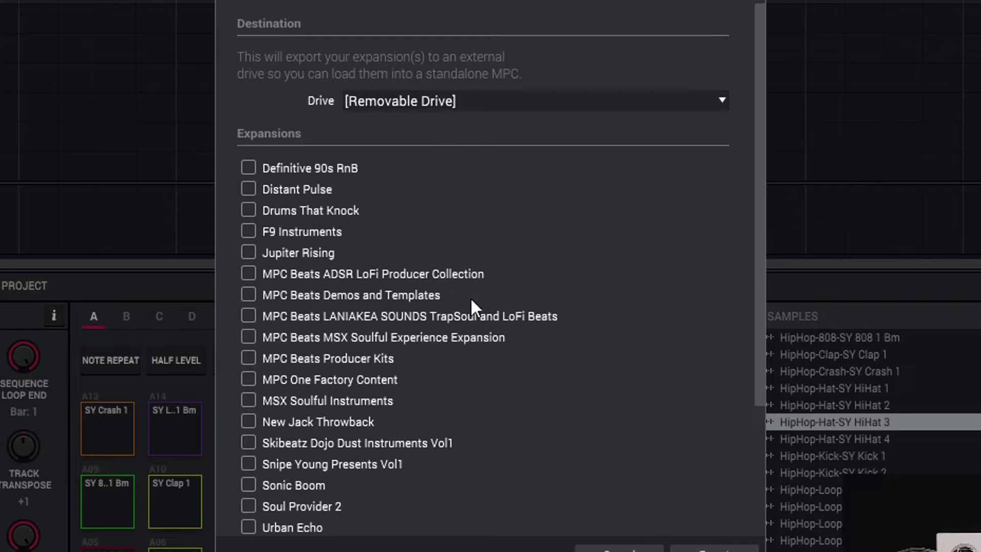
pyautogui.scroll(-3, 482, 287)
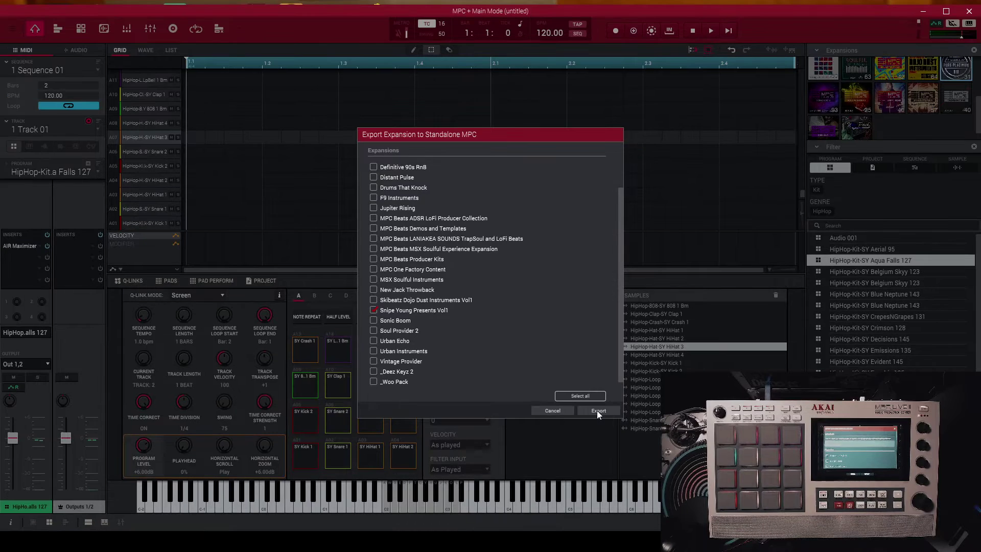
pyautogui.click(597, 410)
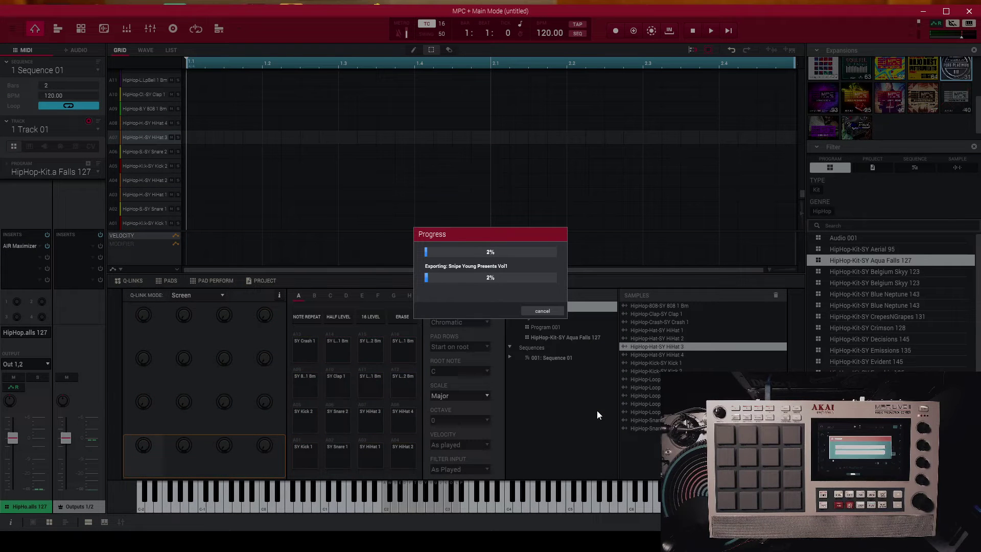